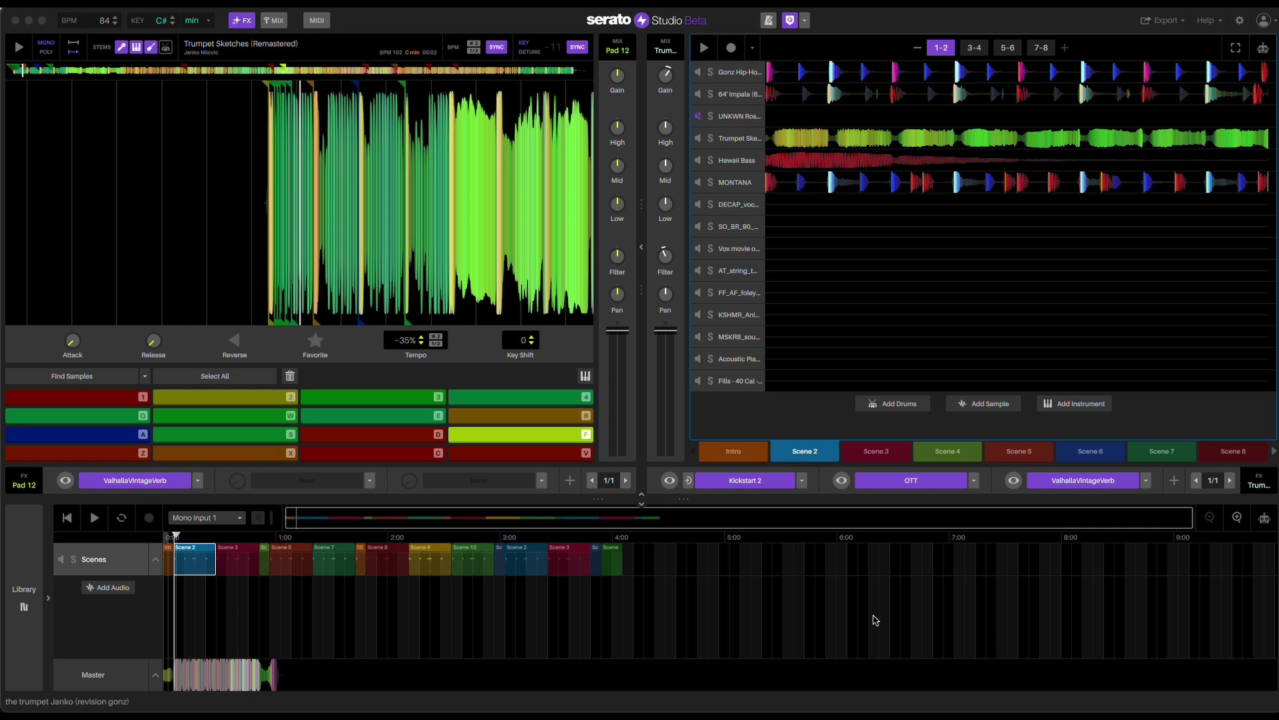
# Switch to Serato DJ Pro and reposition its window over Serato Studio
pyautogui.click(581, 411)
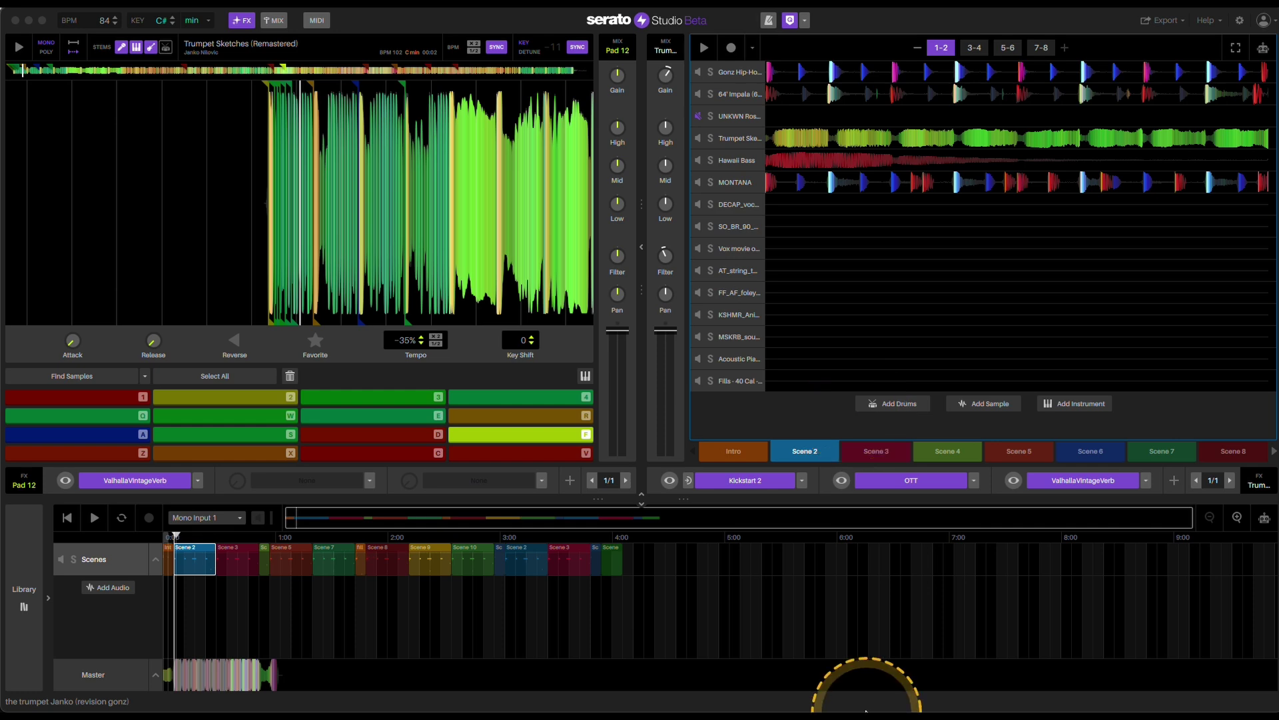
pyautogui.click(1010, 683)
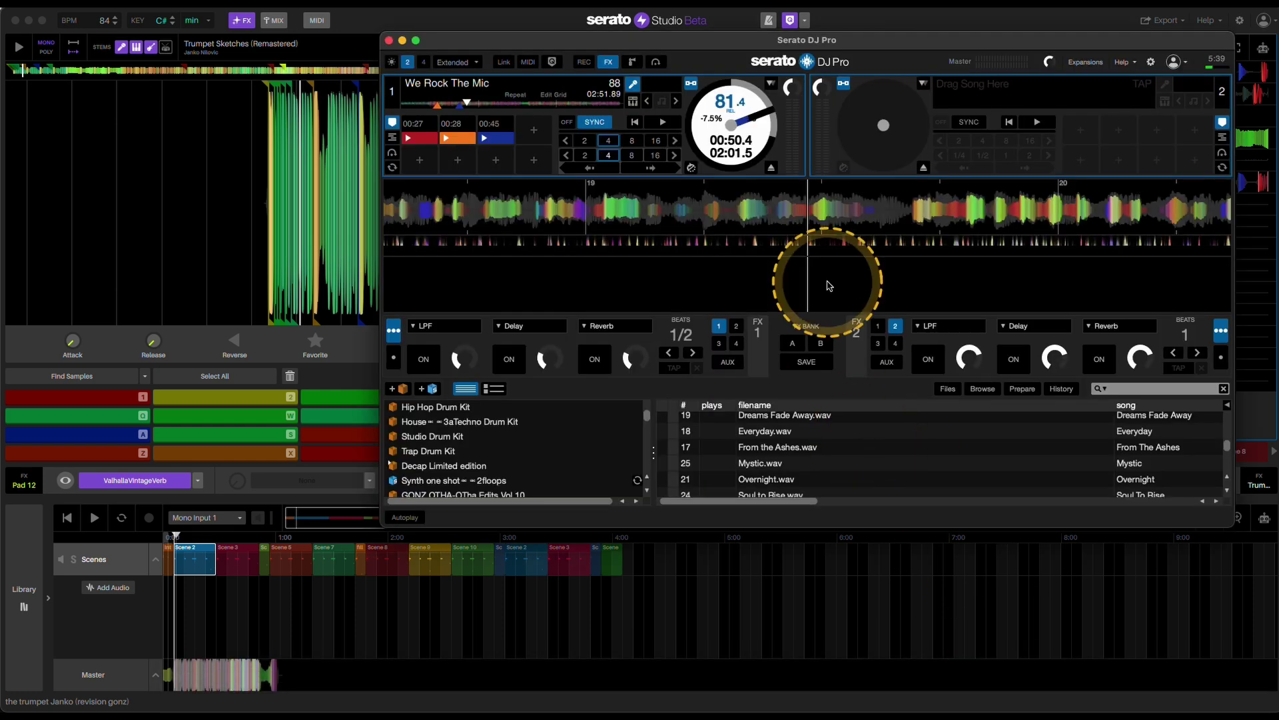
pyautogui.moveTo(846, 41); pyautogui.dragTo(655, 92)
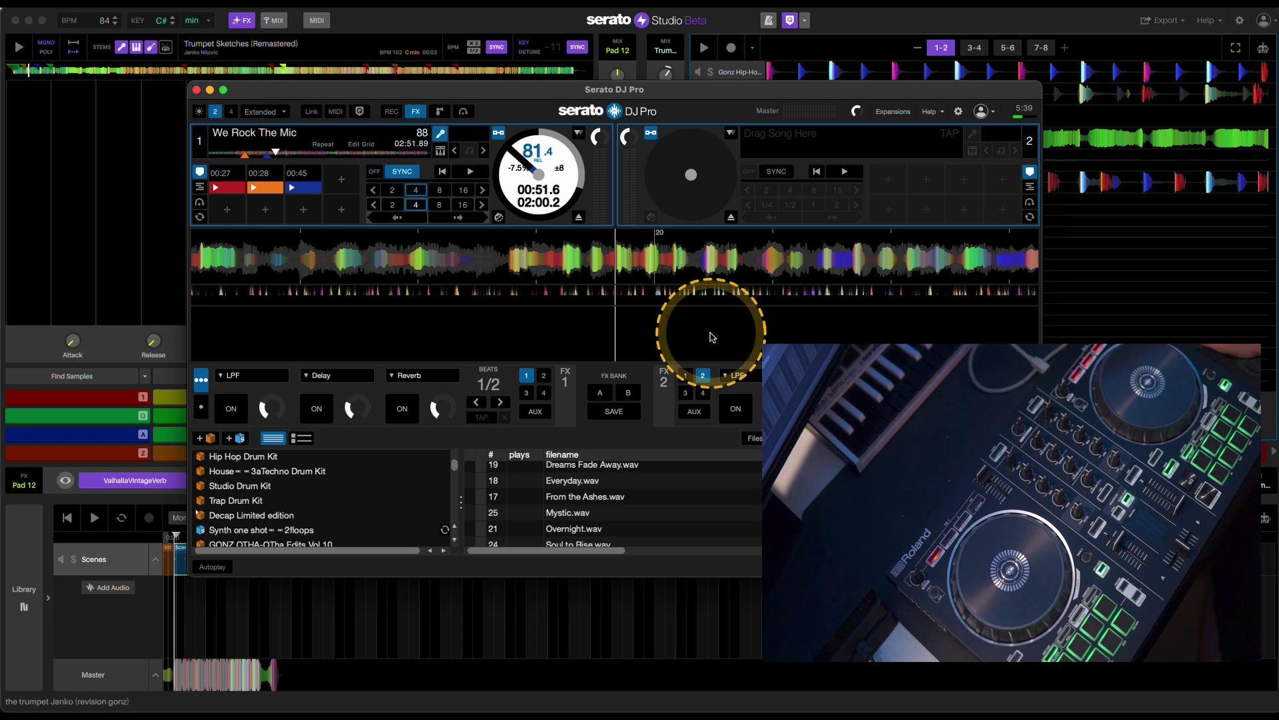
pyautogui.moveTo(728, 86); pyautogui.dragTo(706, 83)
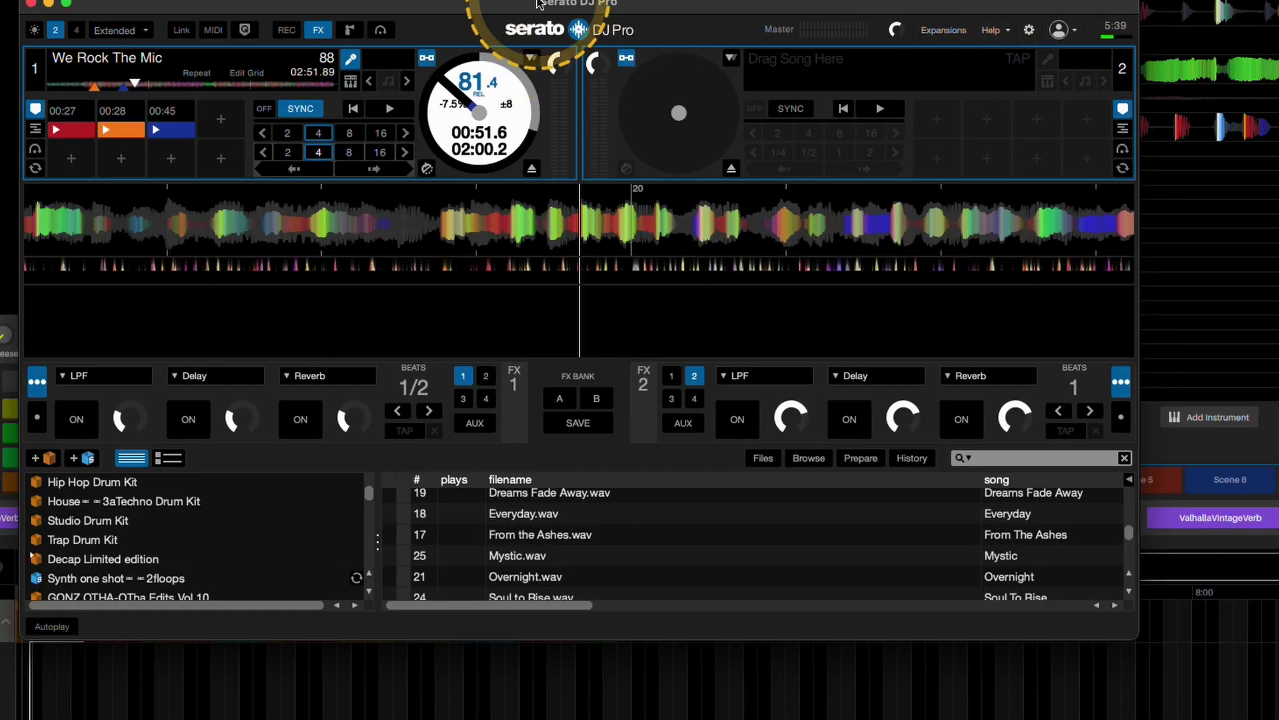
# Check the Serato DJ Pro preferences for audio latency, audio output and livestreaming, then close them and reposition the window
pyautogui.click(1030, 29)
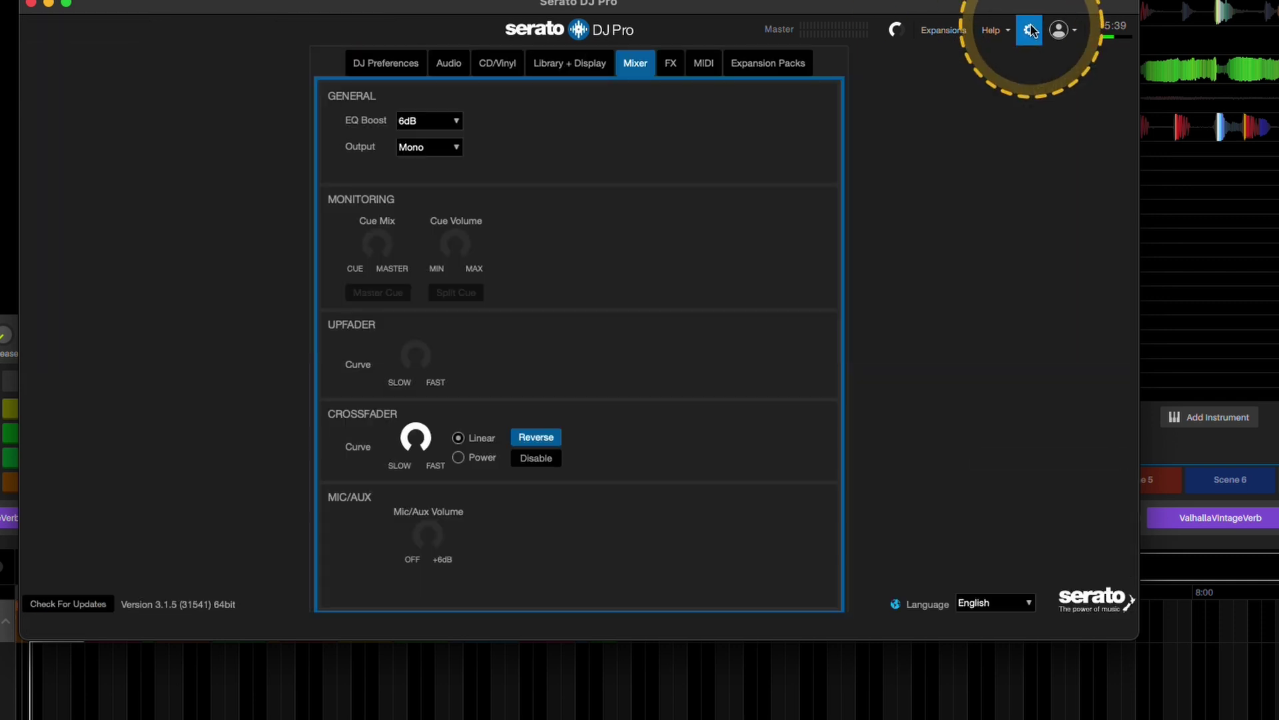
pyautogui.click(408, 63)
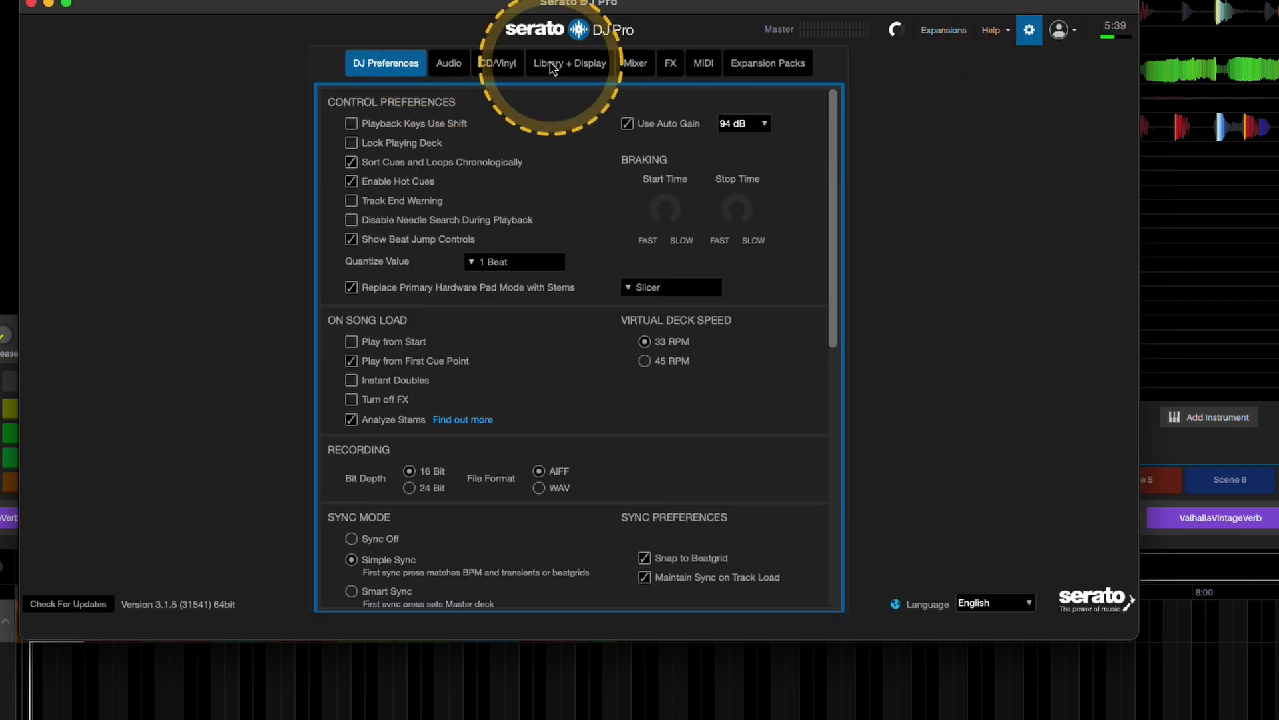
pyautogui.click(593, 65)
pyautogui.click(636, 65)
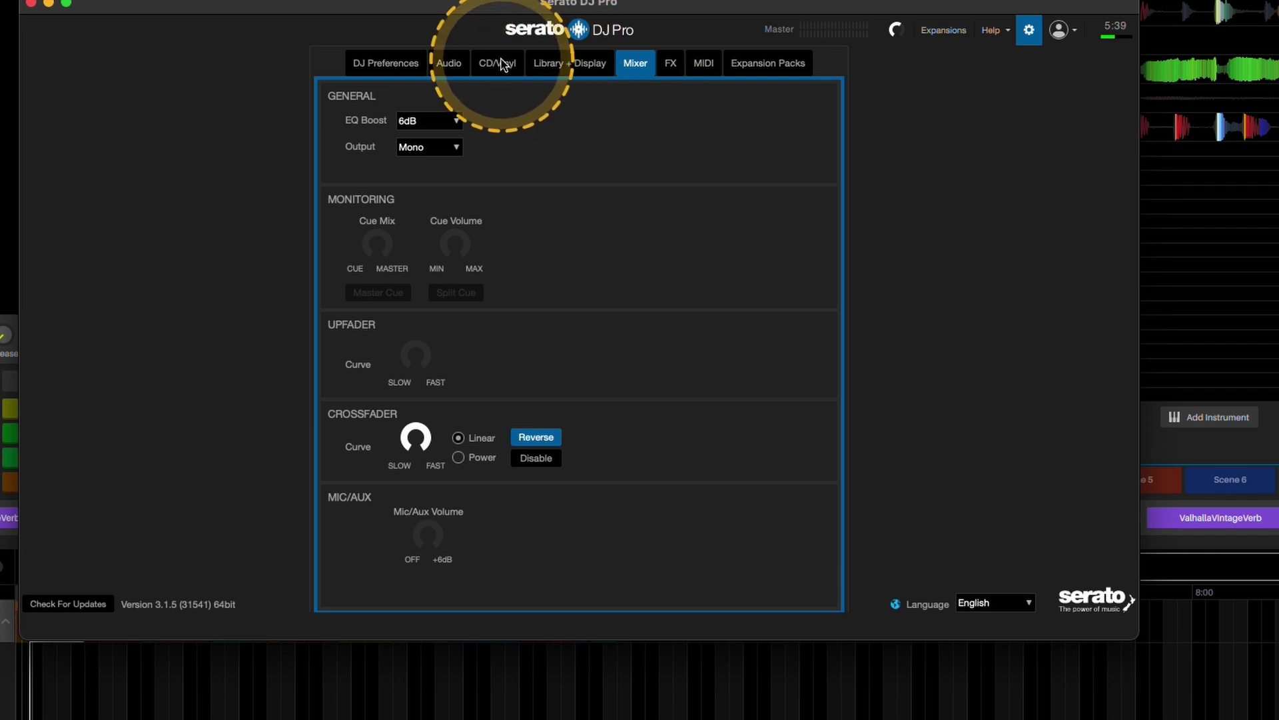
pyautogui.click(456, 65)
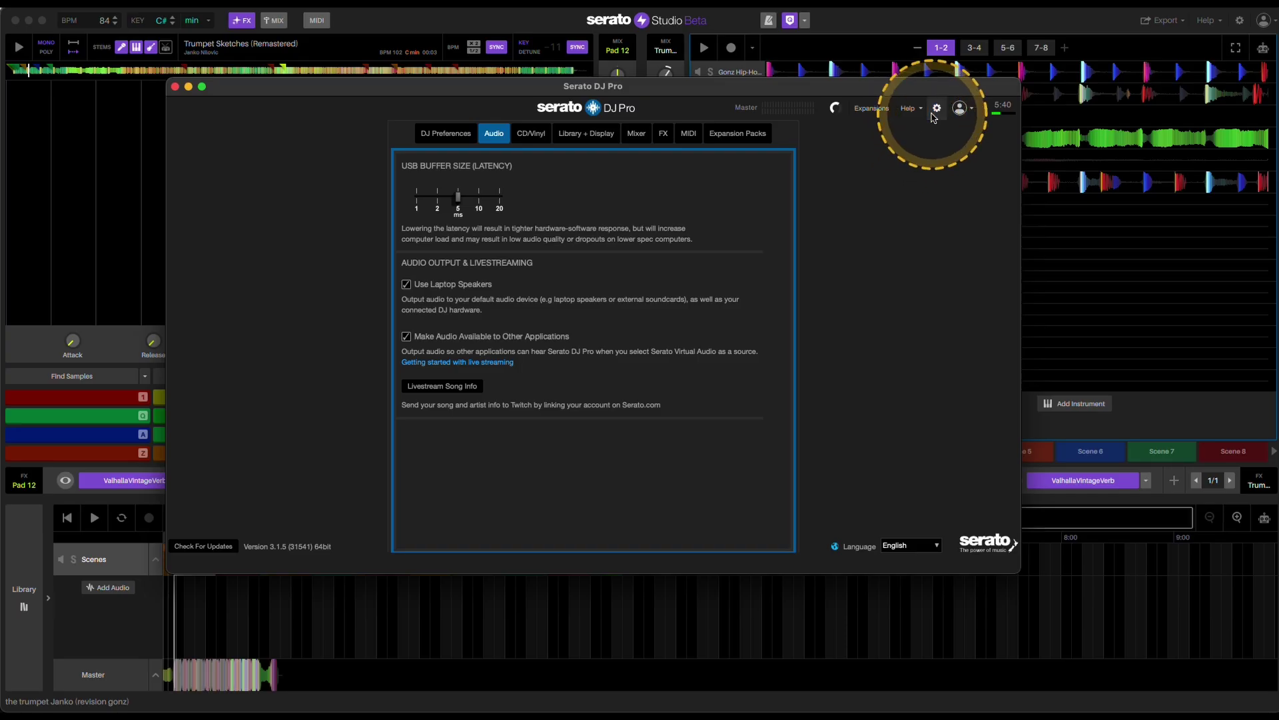
pyautogui.click(935, 111)
pyautogui.moveTo(430, 88); pyautogui.dragTo(650, 93)
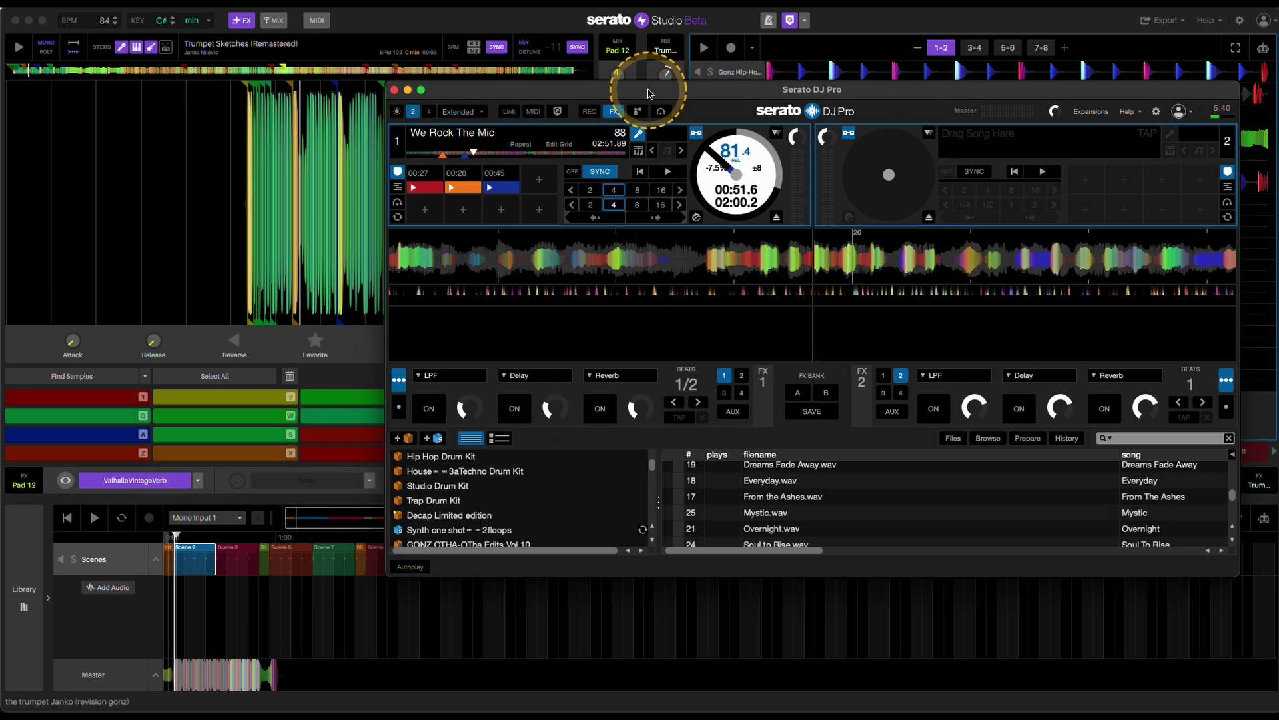
# Switch to Serato Studio and view the audio and MIDI sections of its setup
pyautogui.click(98, 630)
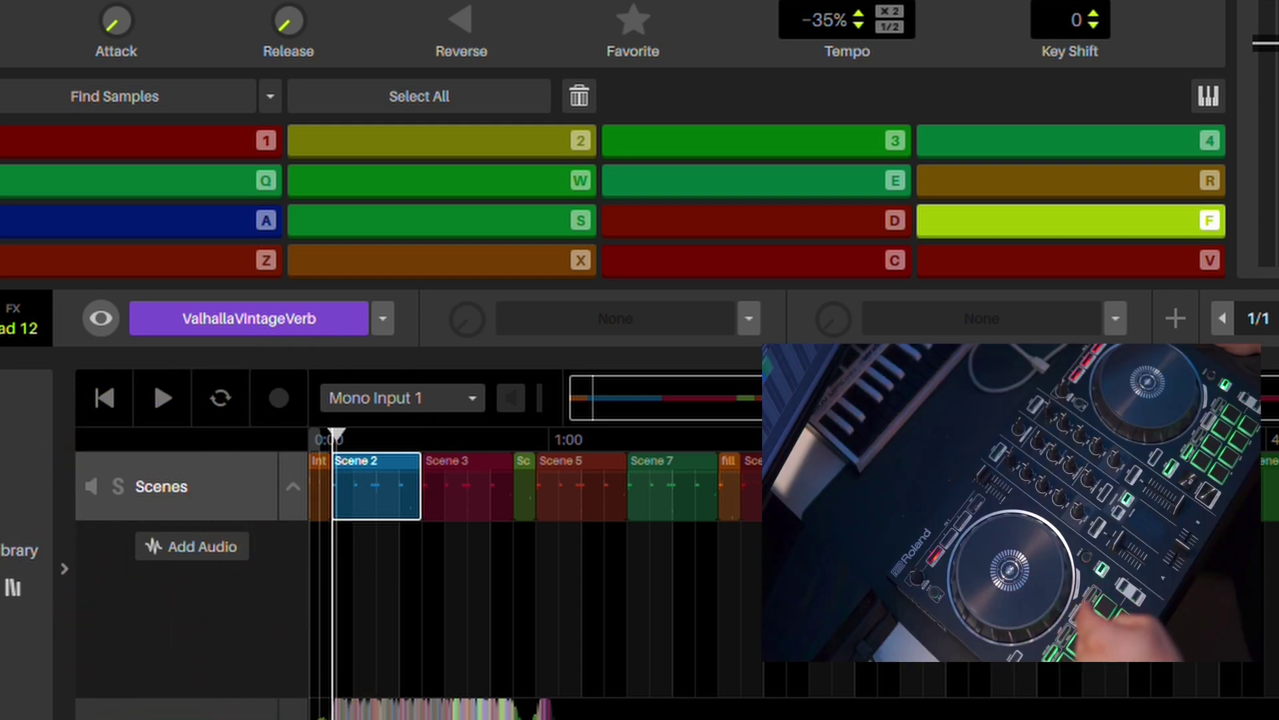
pyautogui.press('super+comma')
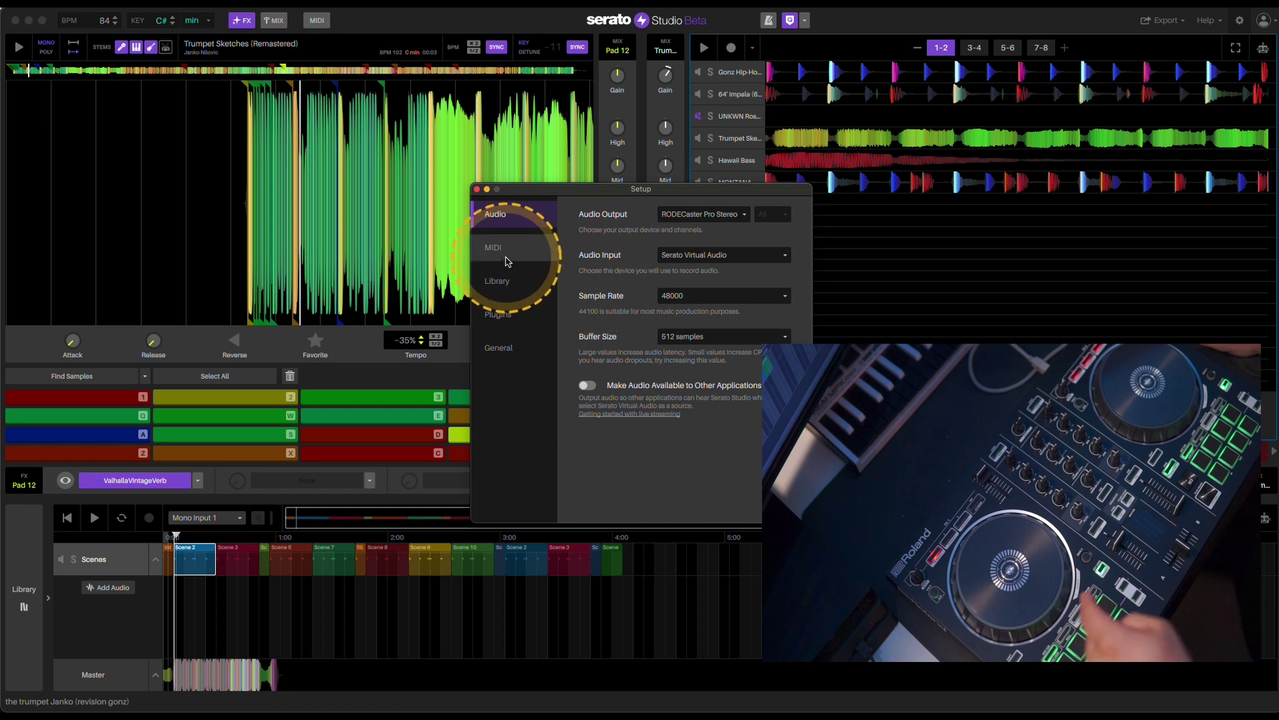
pyautogui.click(510, 249)
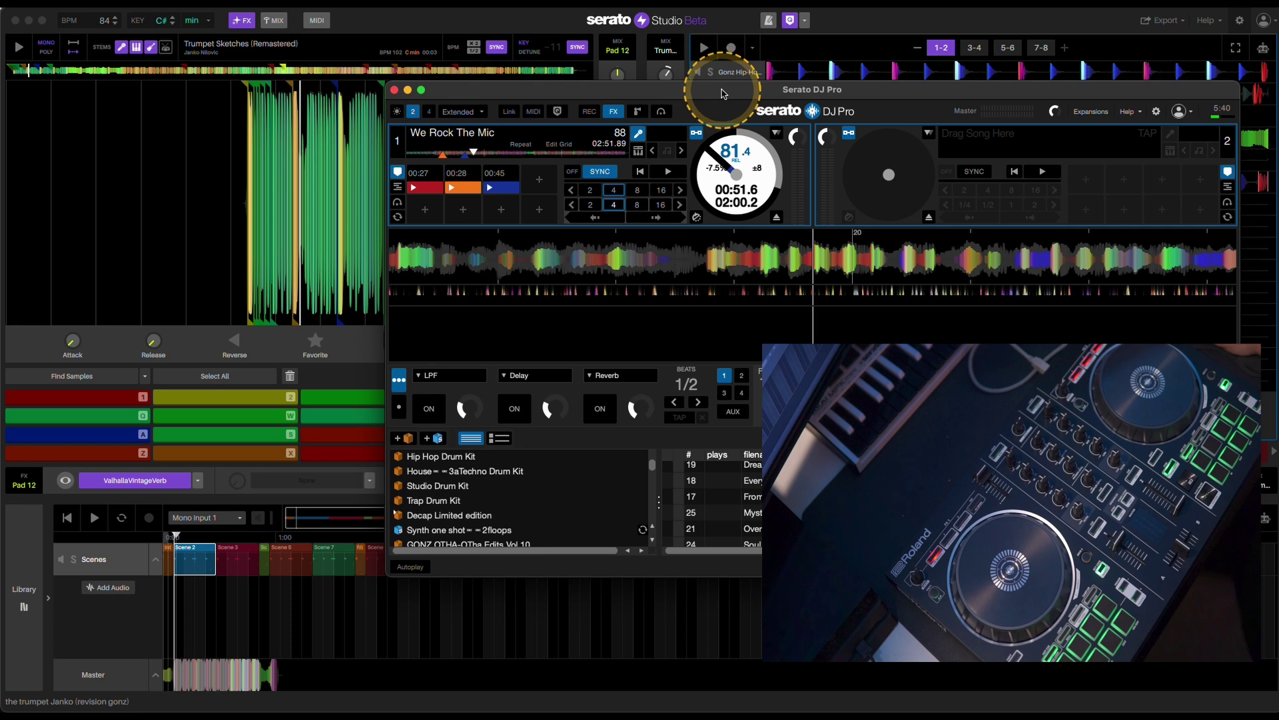
# Reposition the Serato DJ Pro window and alternate between it and Serato Studio to check both programs
pyautogui.moveTo(714, 86); pyautogui.dragTo(655, 152)
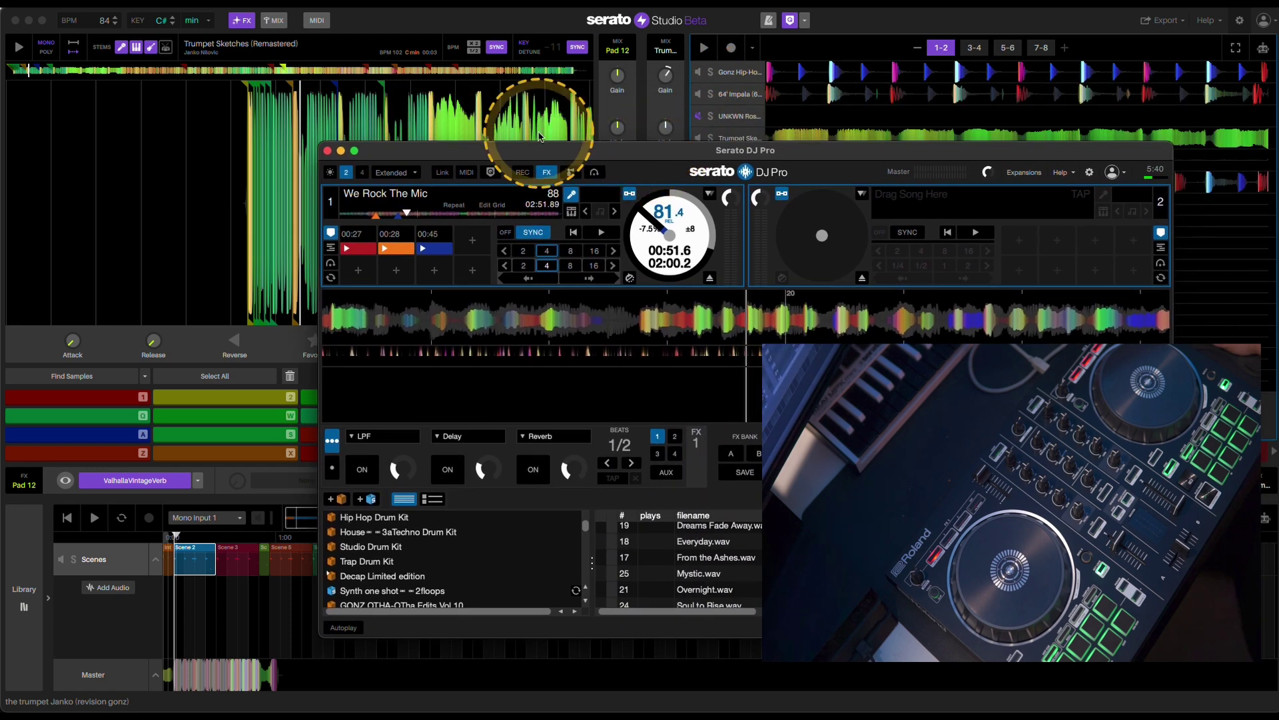
pyautogui.click(72, 527)
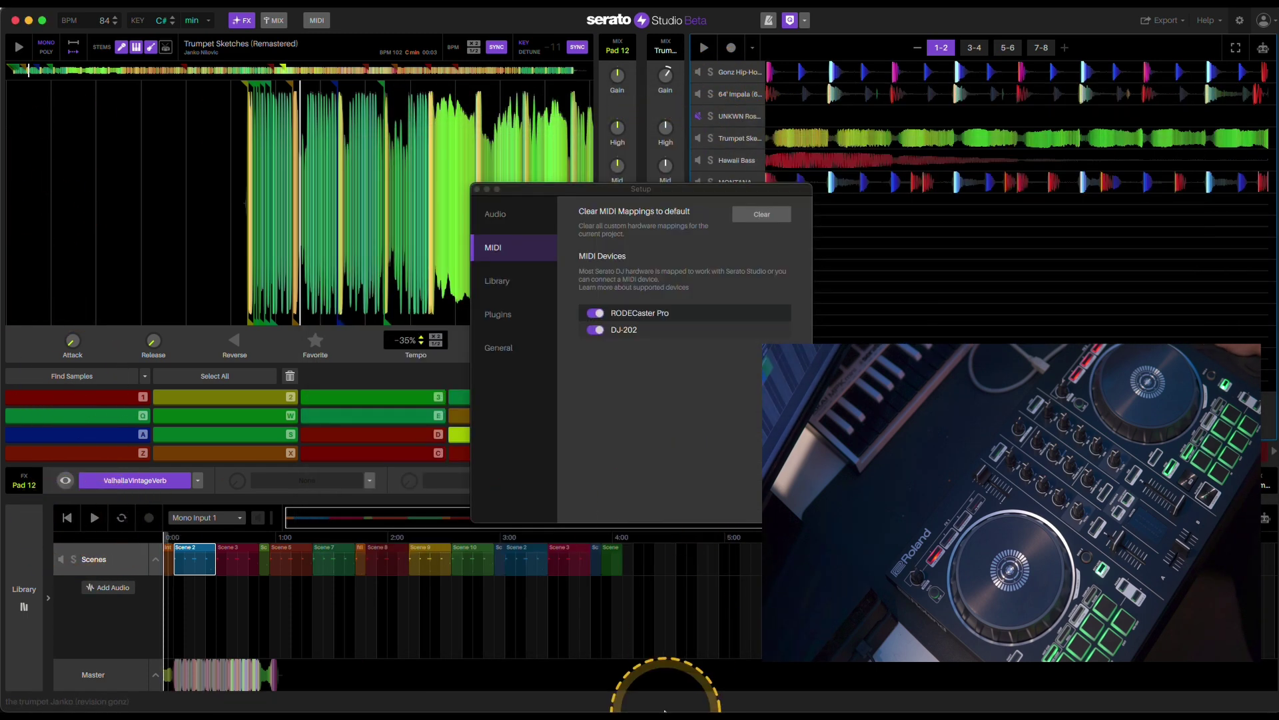
pyautogui.moveTo(673, 711)
pyautogui.click(1037, 693)
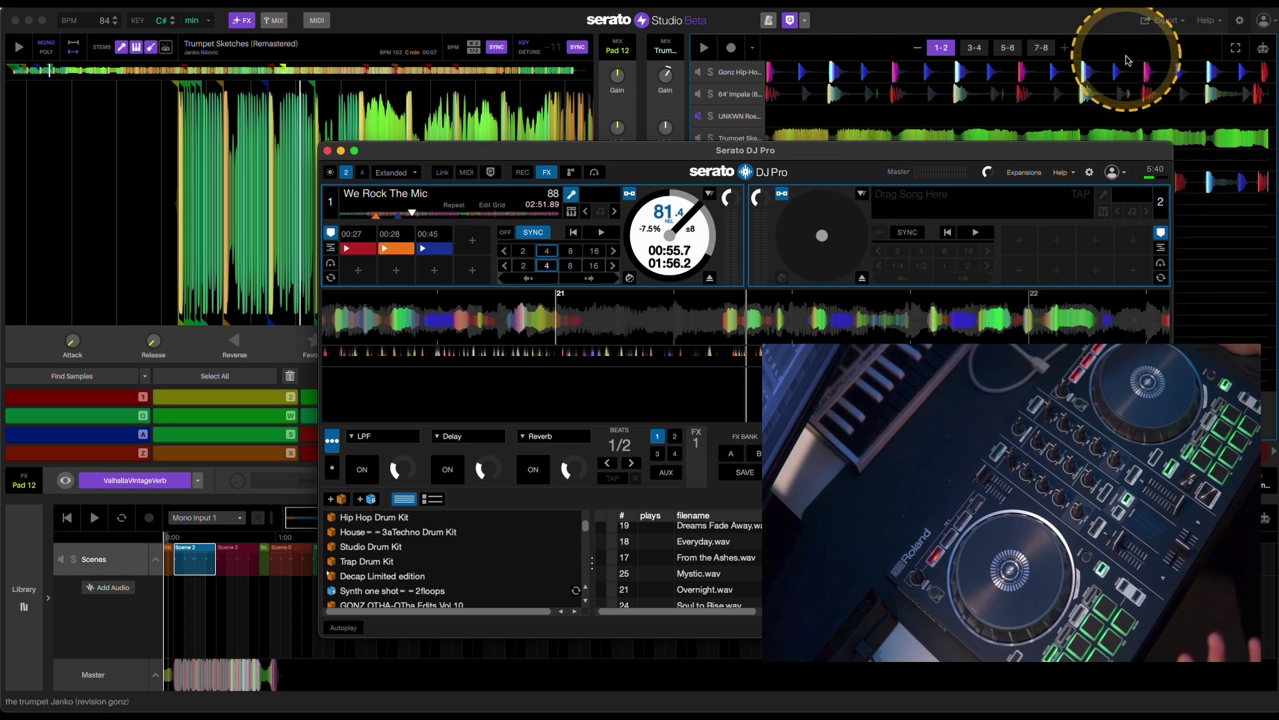
# Disable the DJ-202 MIDI device in the Serato Studio setup
pyautogui.click(1239, 20)
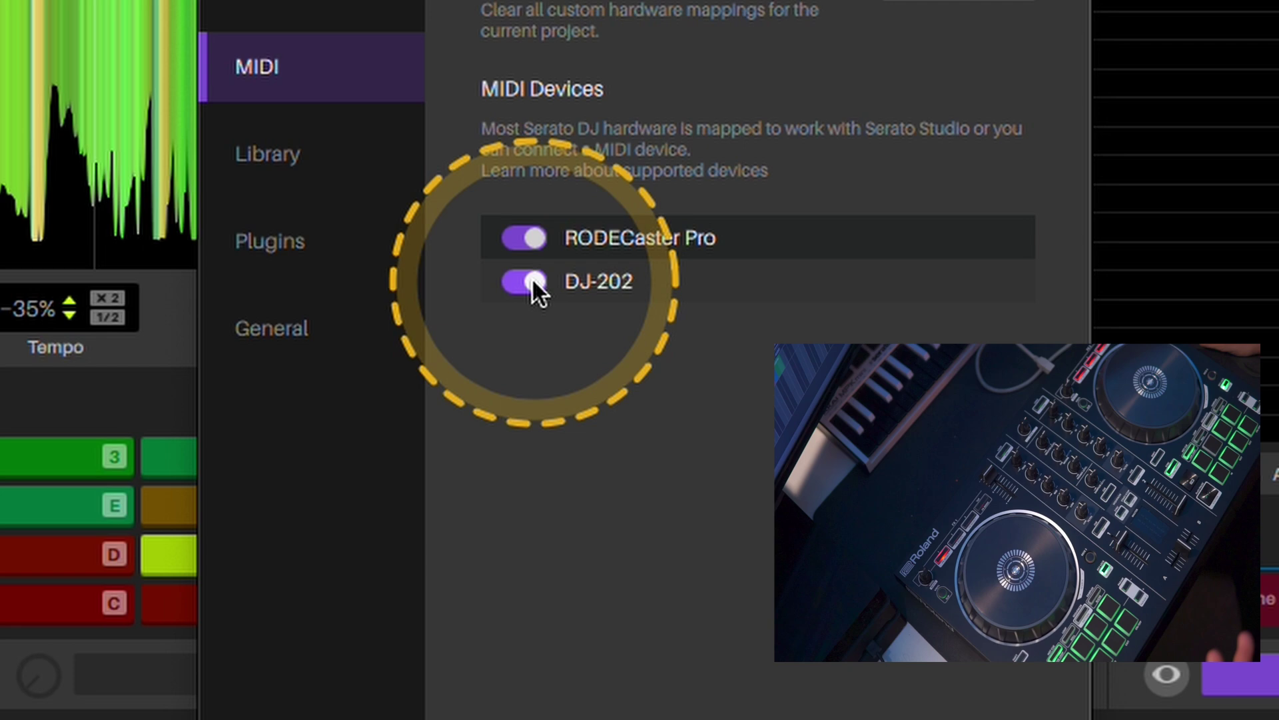
pyautogui.click(524, 281)
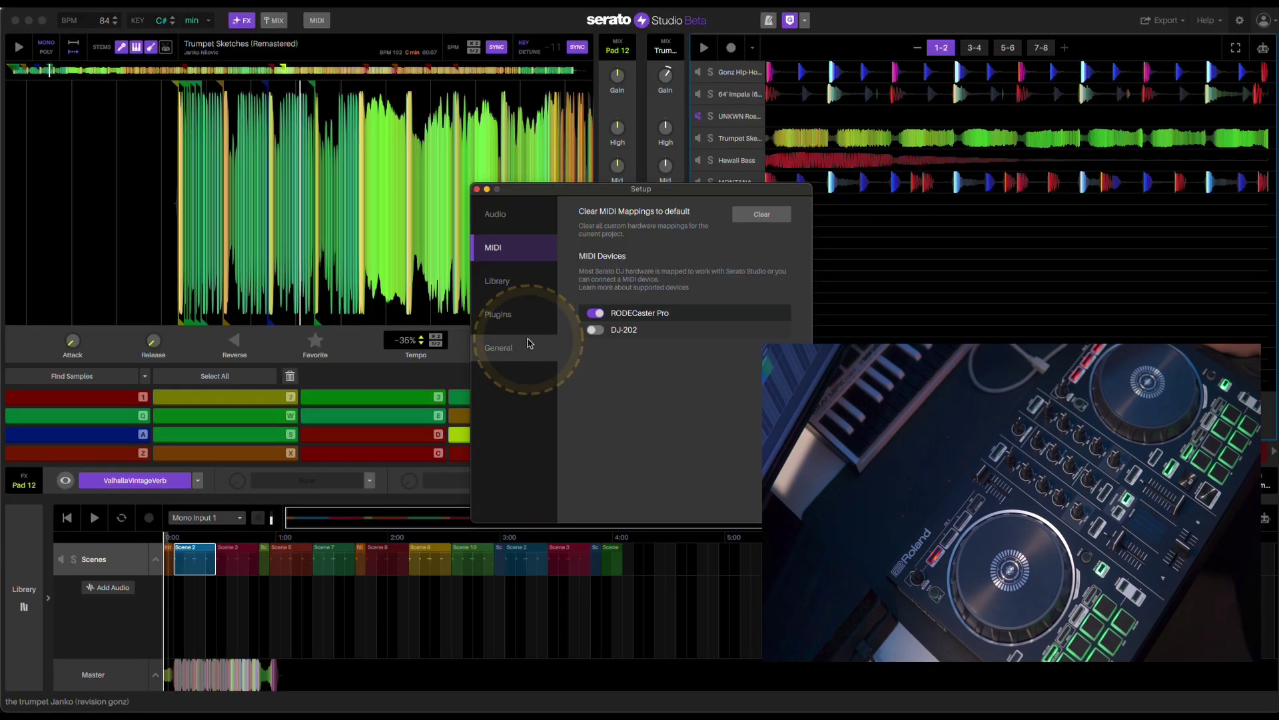
# Switch to Serato DJ Pro and reposition its window to expose Studio's track controls
pyautogui.moveTo(878, 710)
pyautogui.click(1009, 694)
pyautogui.click(978, 273)
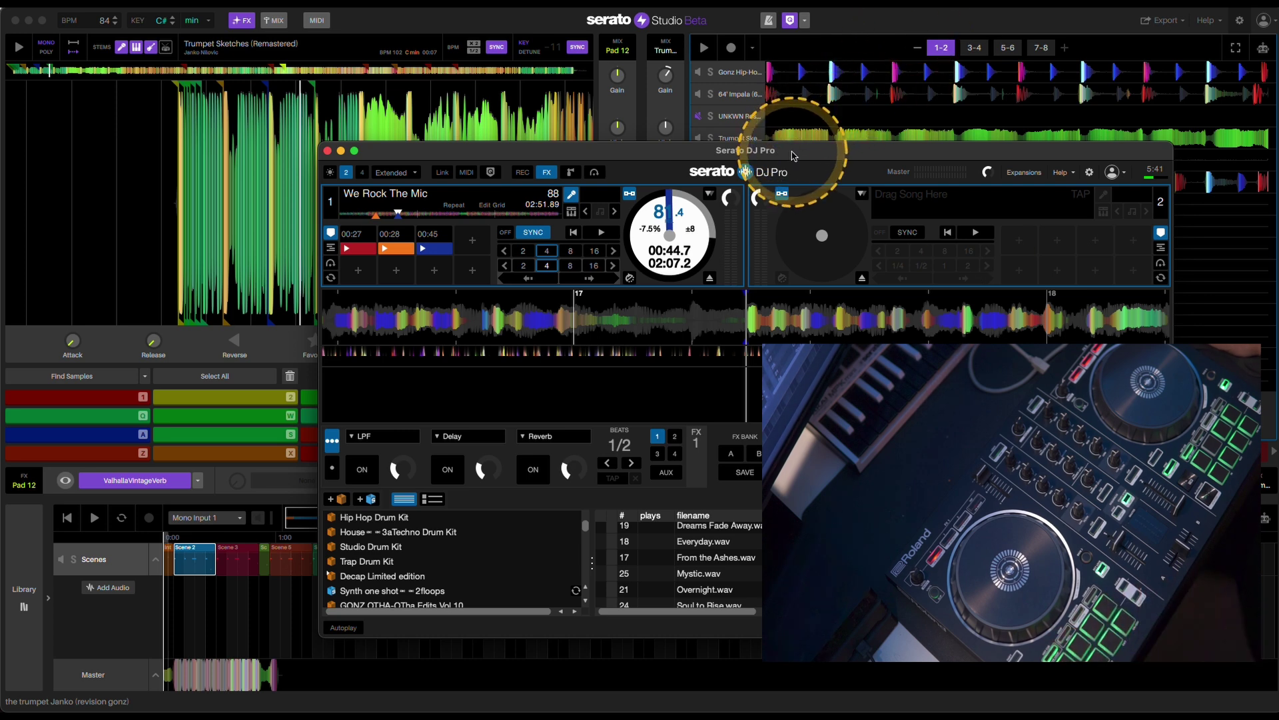
pyautogui.moveTo(793, 155); pyautogui.dragTo(881, 110)
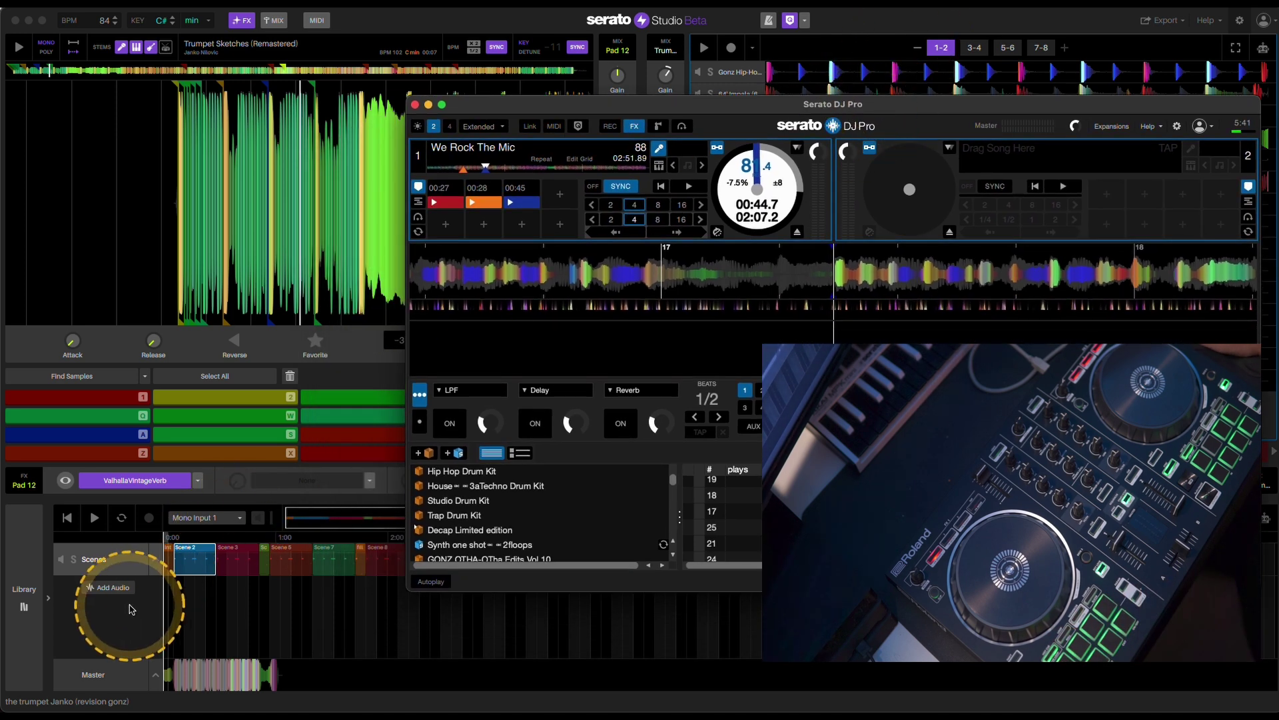
# Return to Serato Studio, close the setup window and add an audio track below the scenes
pyautogui.click(115, 592)
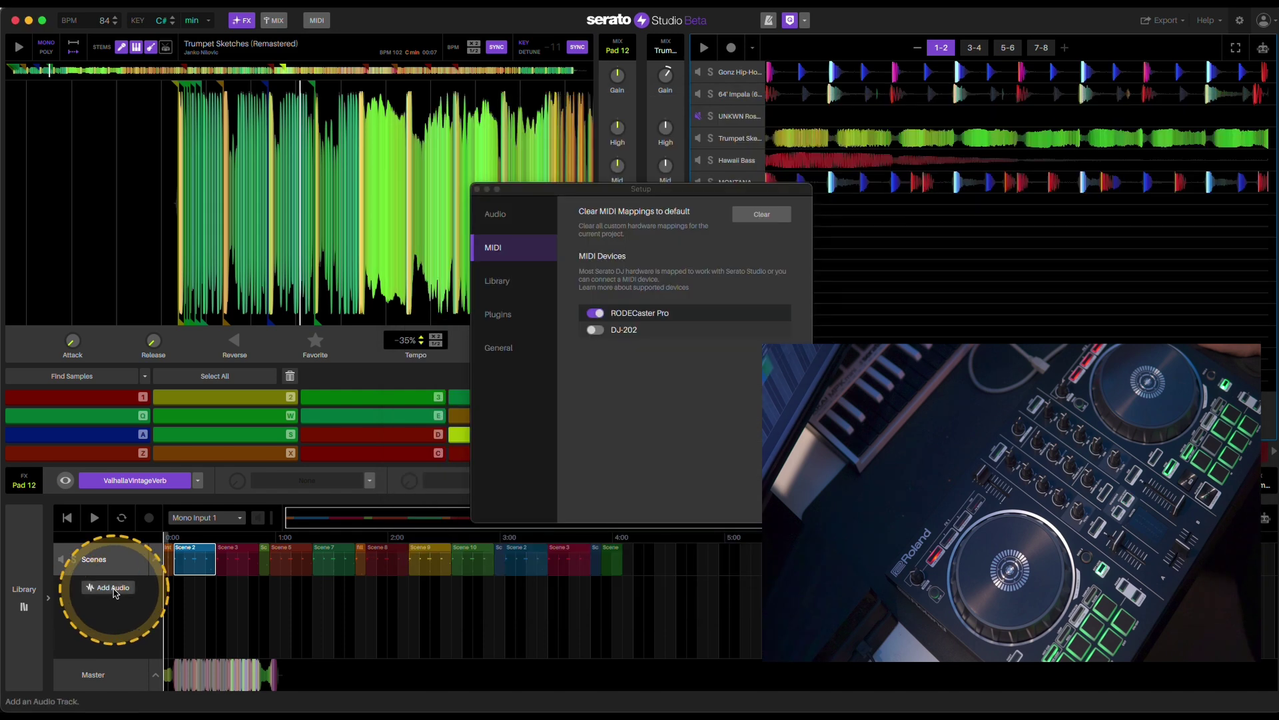
pyautogui.click(455, 189)
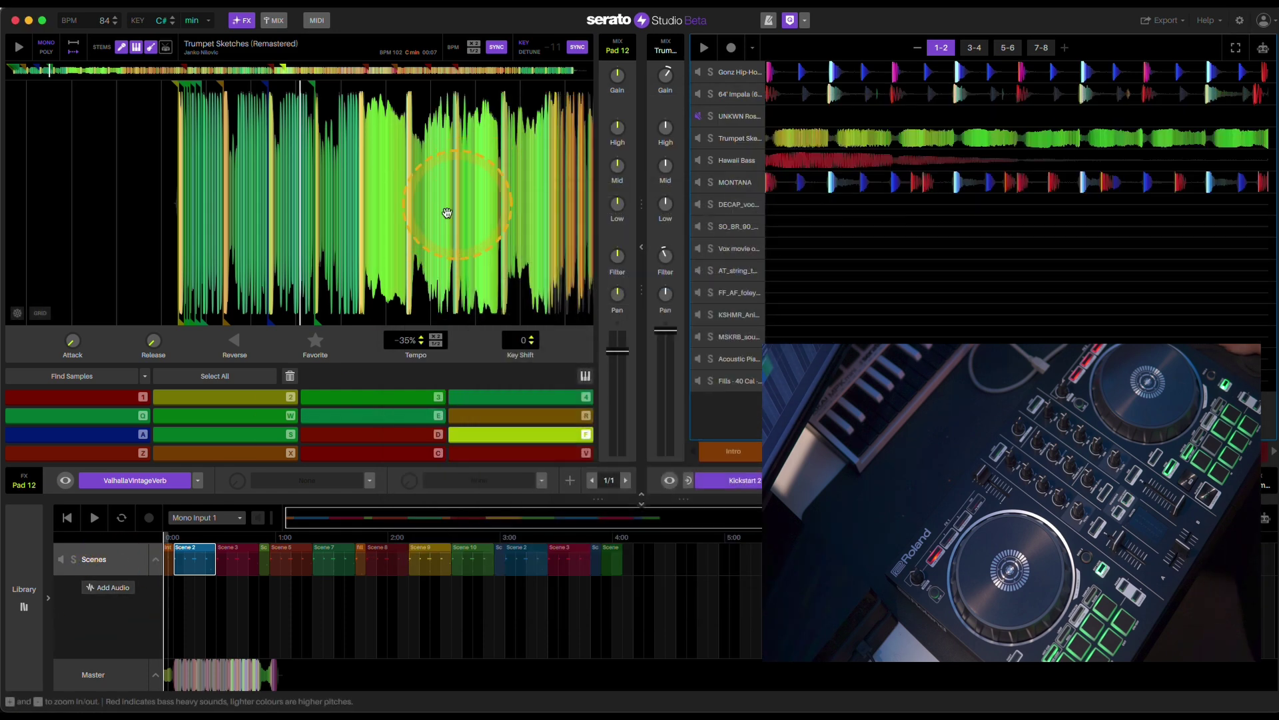
pyautogui.click(106, 592)
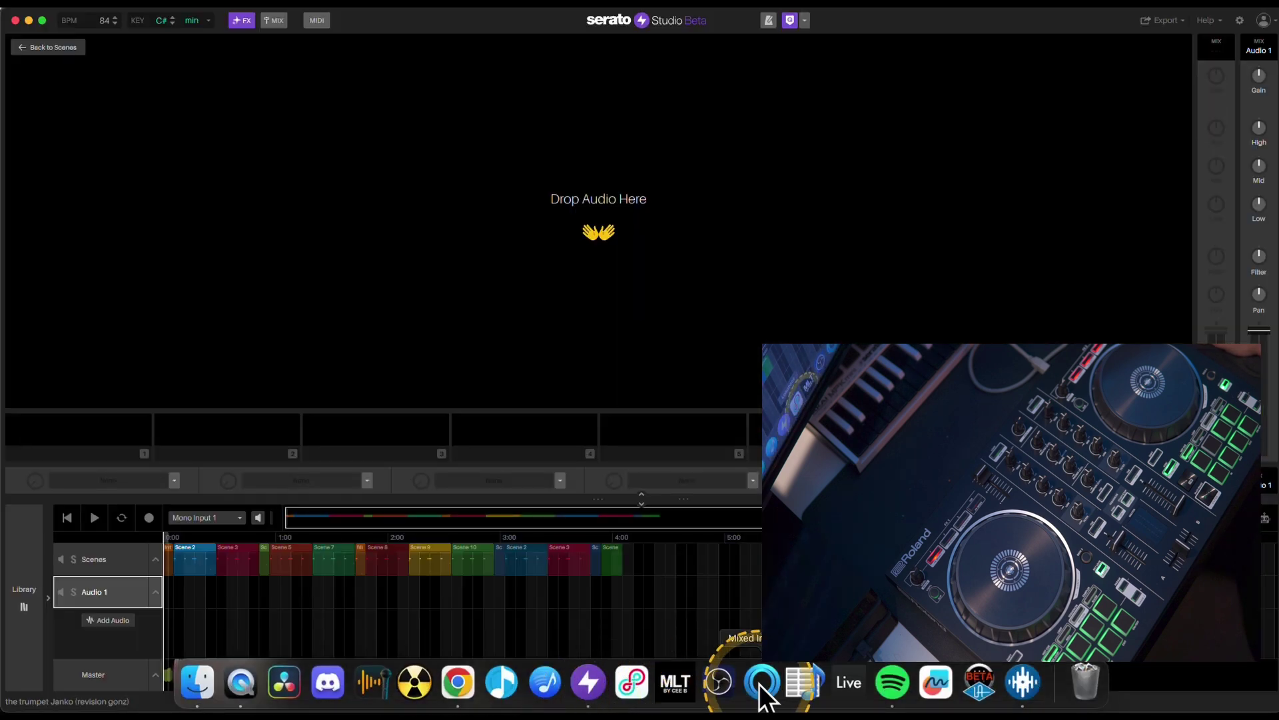
# Position the Serato DJ Pro window, arm Studio's Audio 1 track for recording with Mono Input 1, and return to DJ Pro
pyautogui.click(1039, 679)
pyautogui.moveTo(675, 101); pyautogui.dragTo(662, 65)
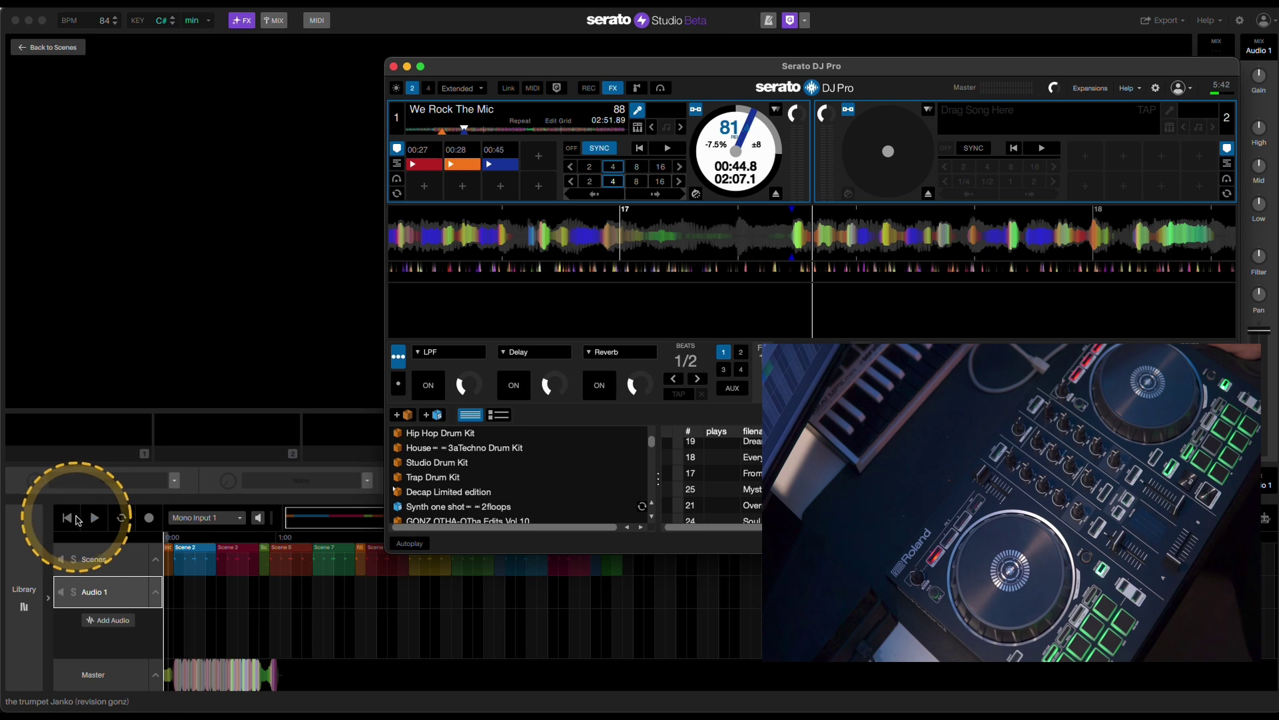
pyautogui.click(79, 521)
pyautogui.click(148, 517)
pyautogui.moveTo(206, 710)
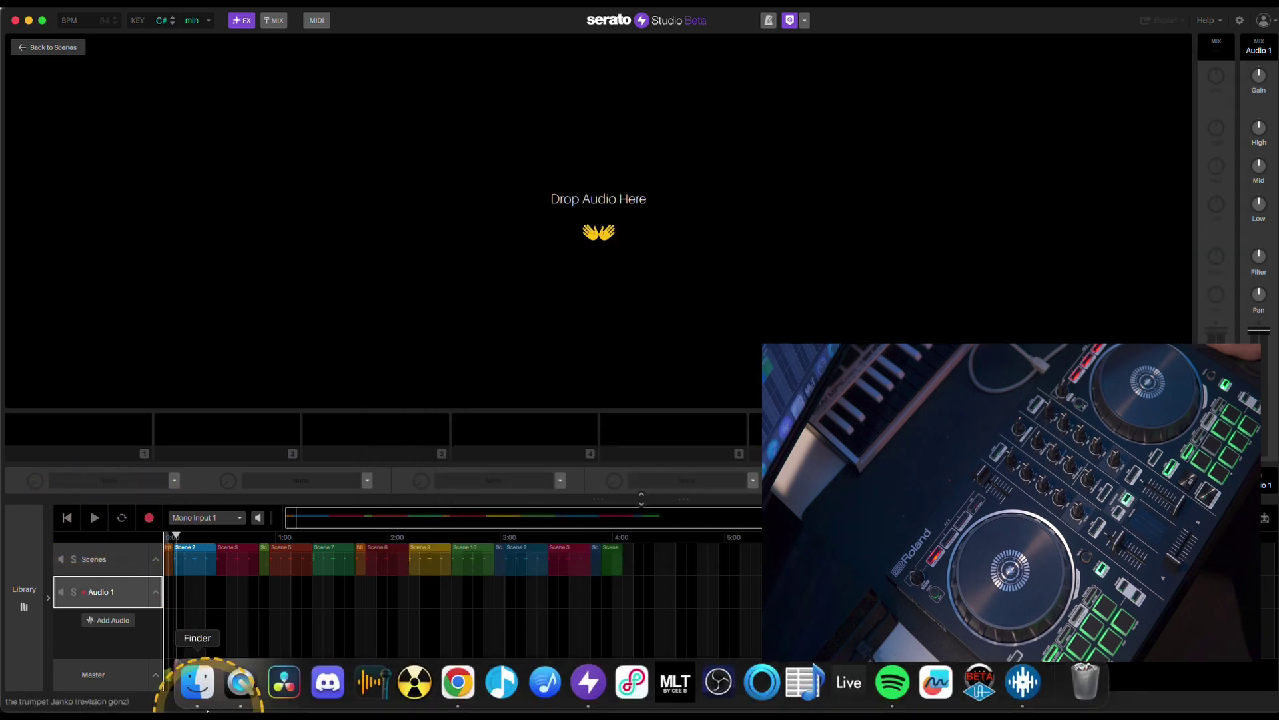
pyautogui.click(1025, 676)
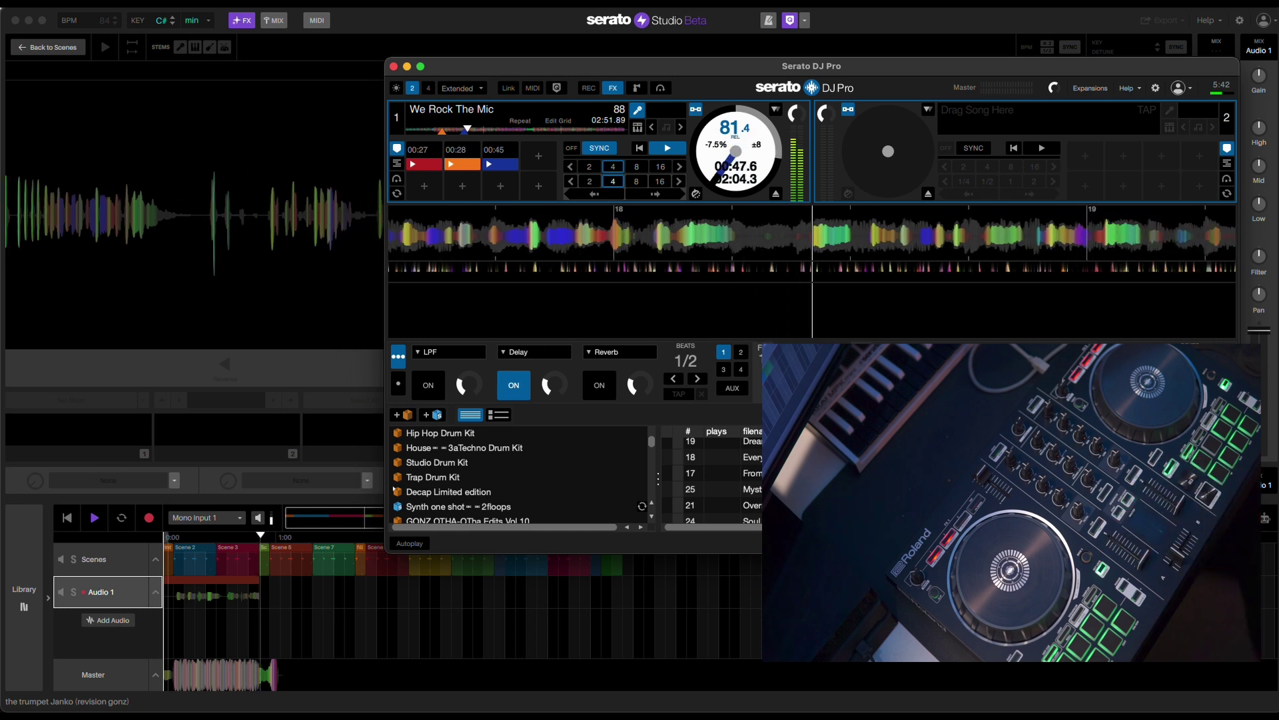
# Stop deck 1 in Serato DJ Pro, then switch to Serato Studio and stop the scratch recording
pyautogui.press('space')
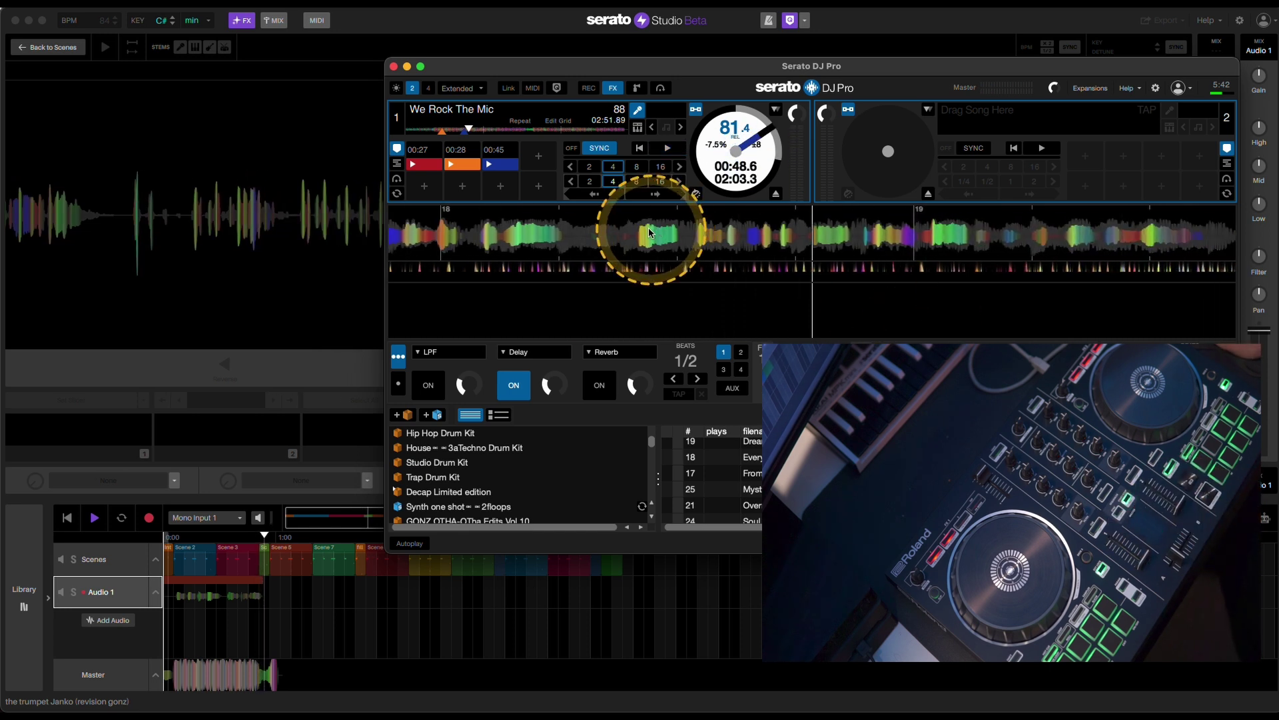
pyautogui.click(323, 285)
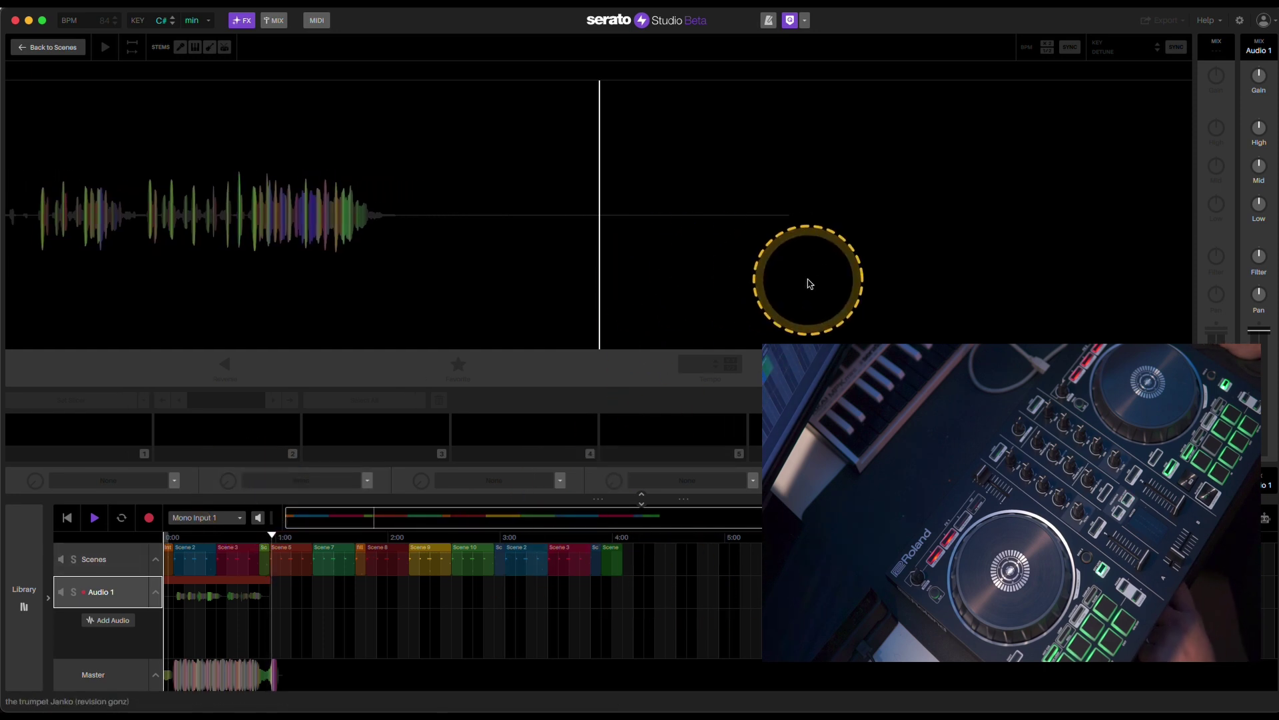
pyautogui.press('space')
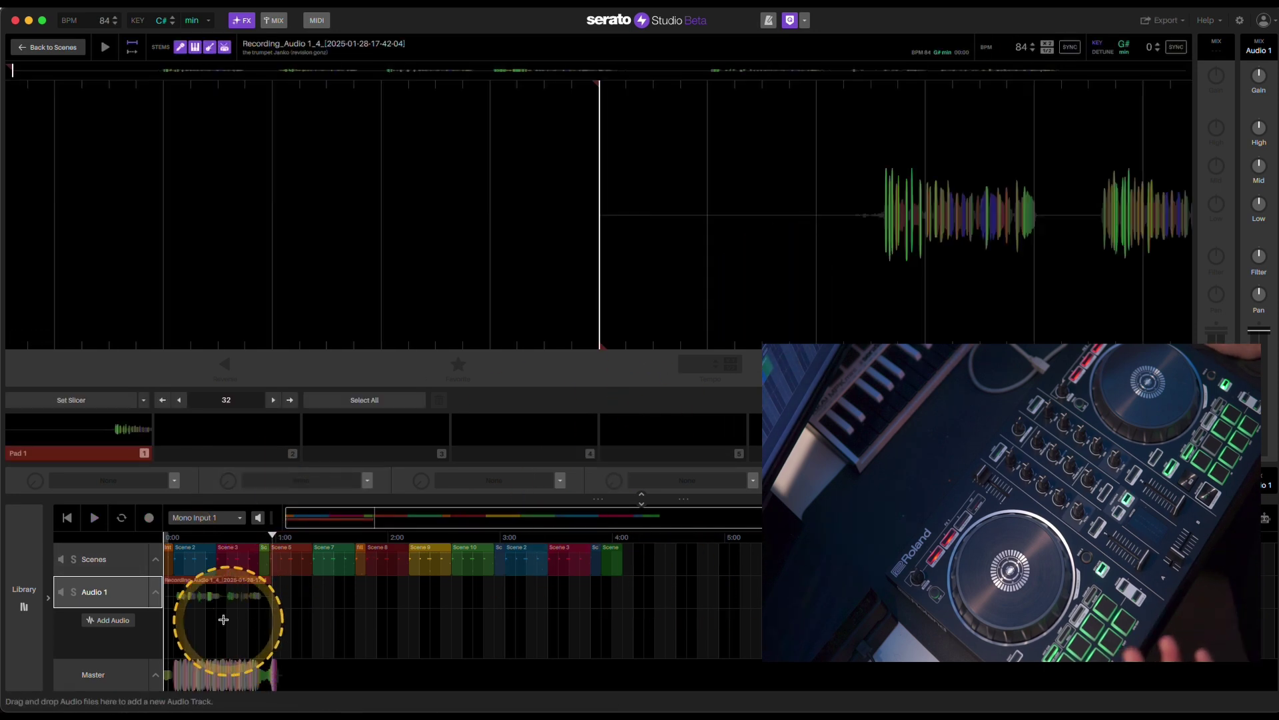
# Increase the Audio 1 track height and place the song anchor at the start of the first Scene 2
pyautogui.moveTo(117, 608); pyautogui.dragTo(126, 623)
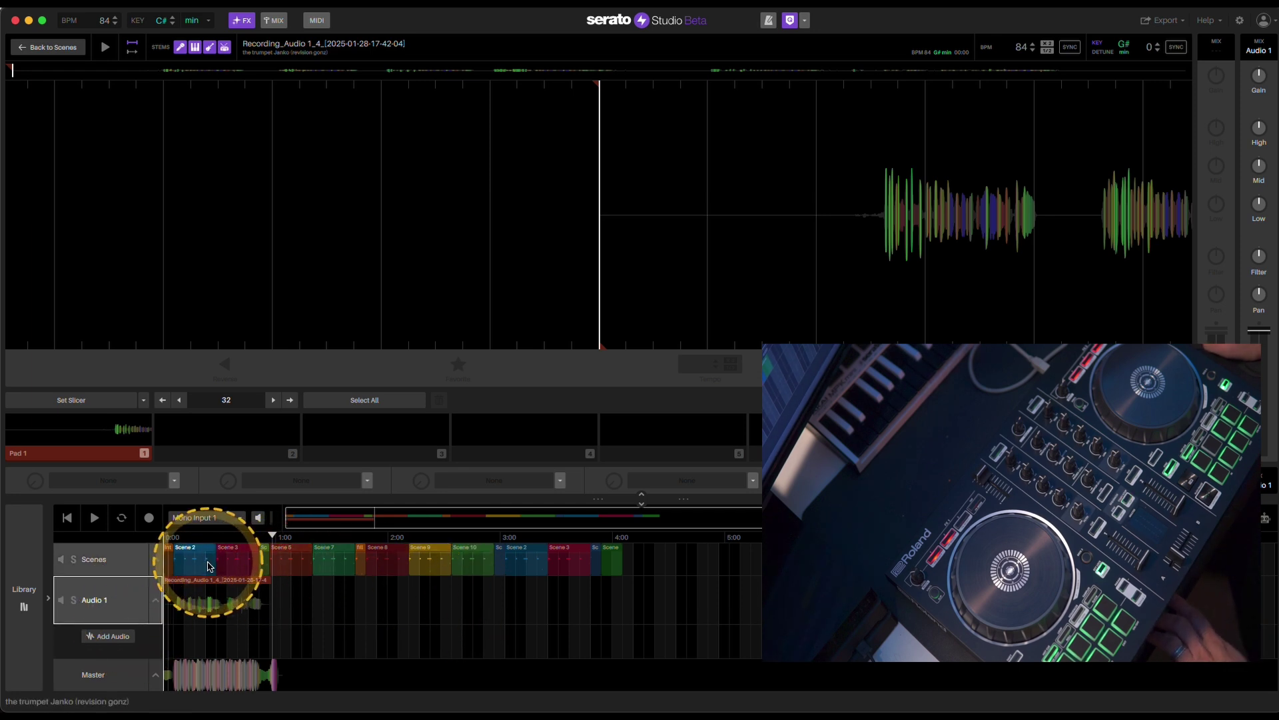
pyautogui.click(184, 537)
pyautogui.click(176, 538)
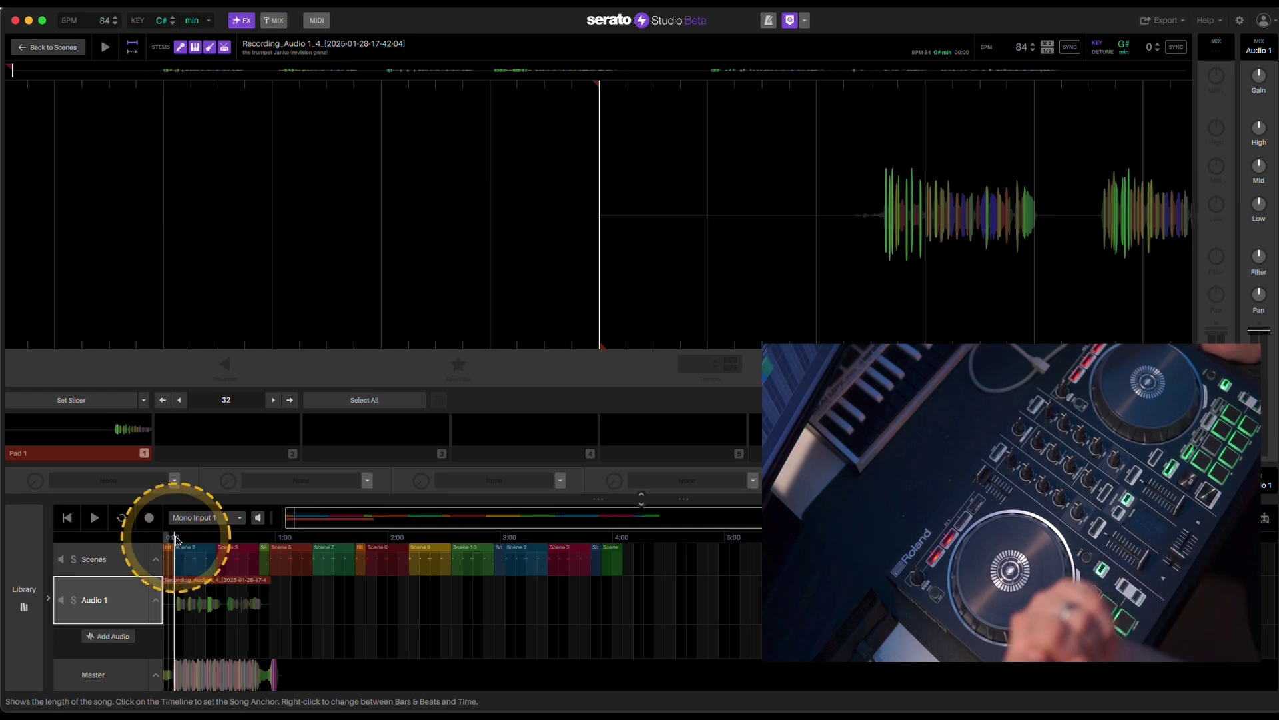